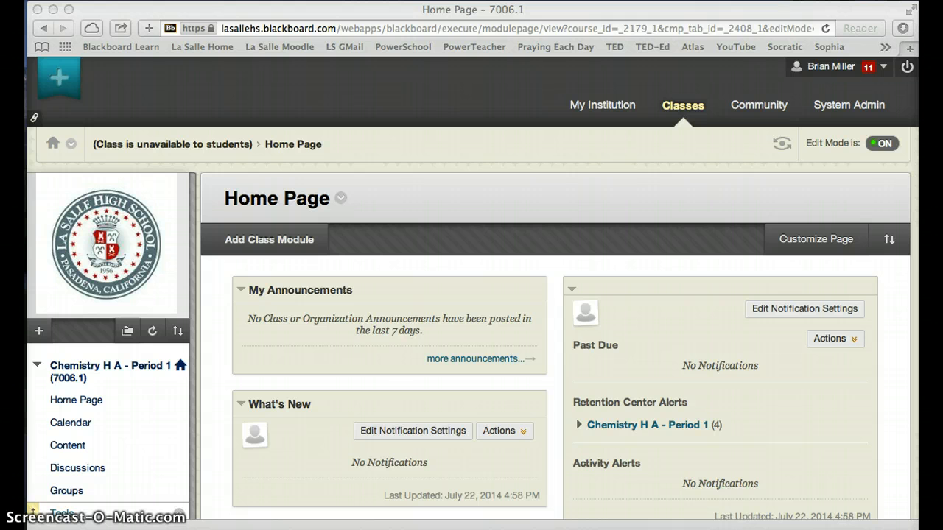
- Start a new content folder in the class's Content area and name it "Chemistry Tooikit"
left_click(66, 446)
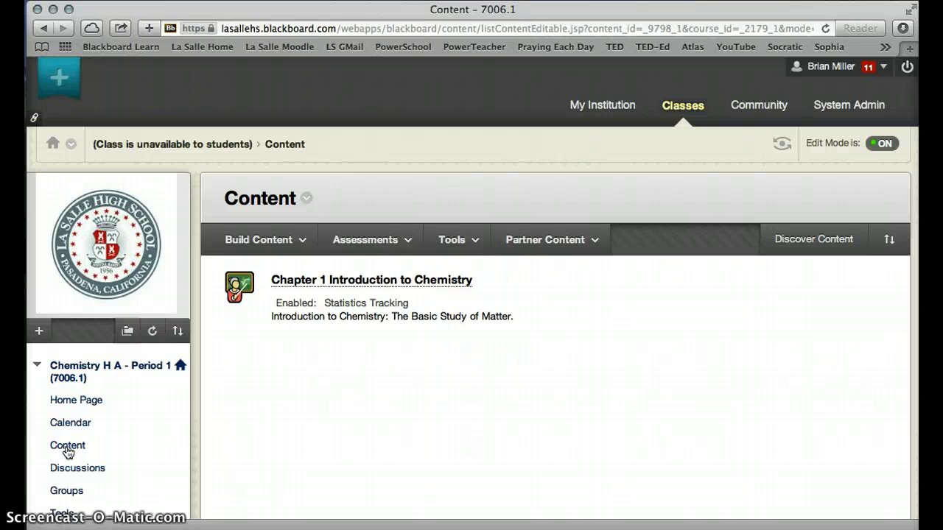
left_click(275, 241)
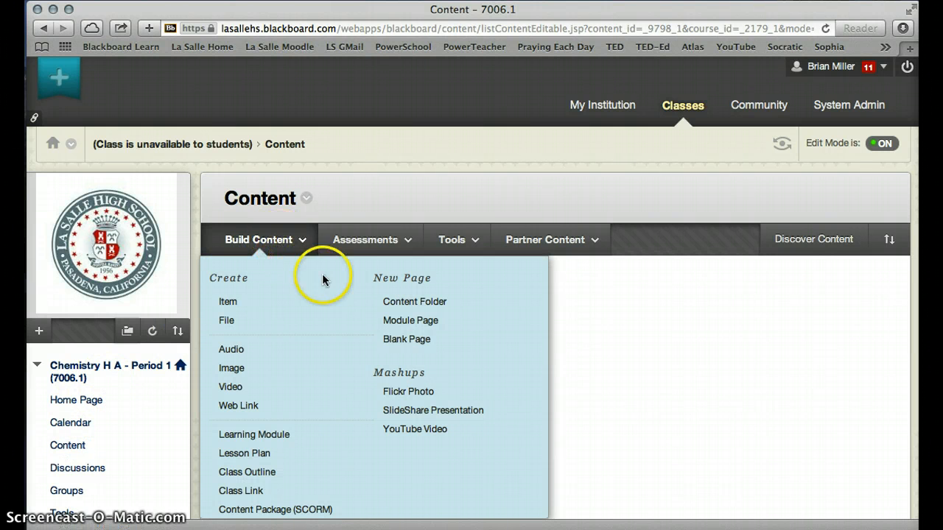
left_click(400, 308)
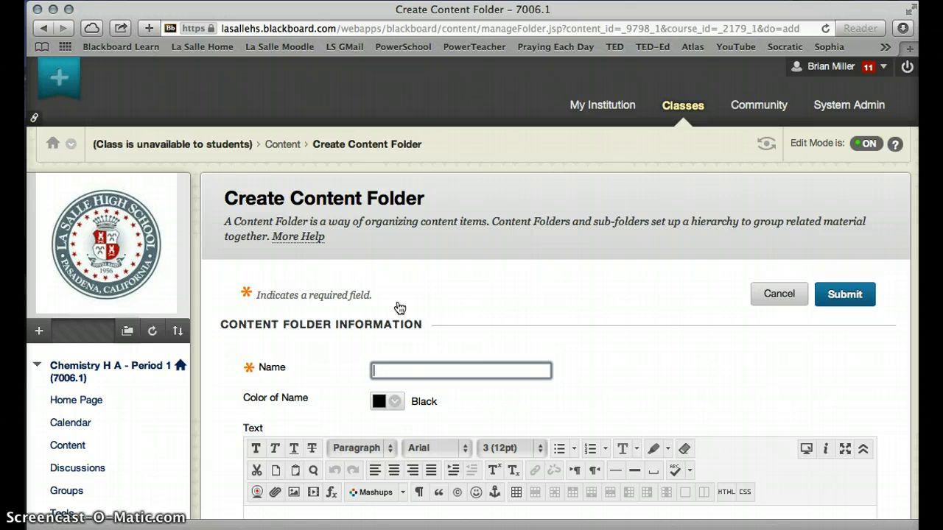
type("Chemistry Toolkit")
- Enter "Forms, Fomrula Sheets and Periodic Table" as the folder's description text
scroll(399, 307, "down", 3)
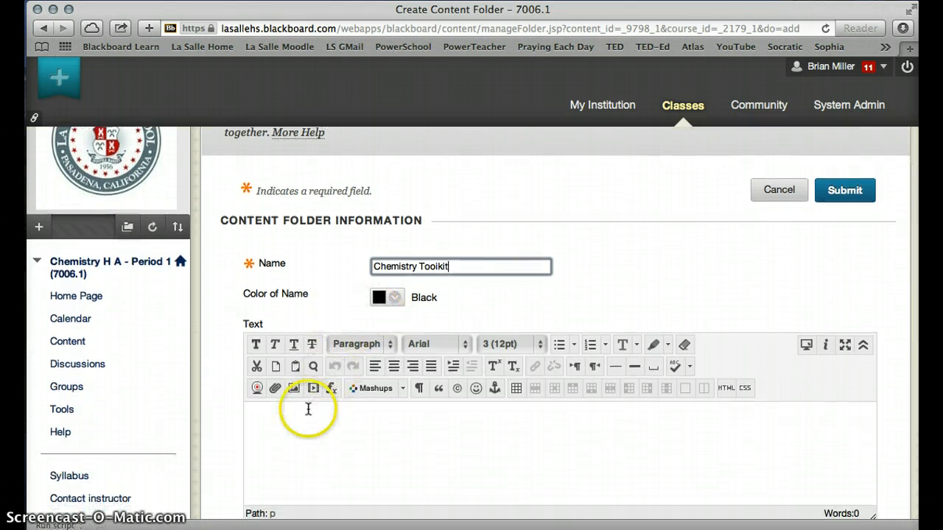
left_click(306, 415)
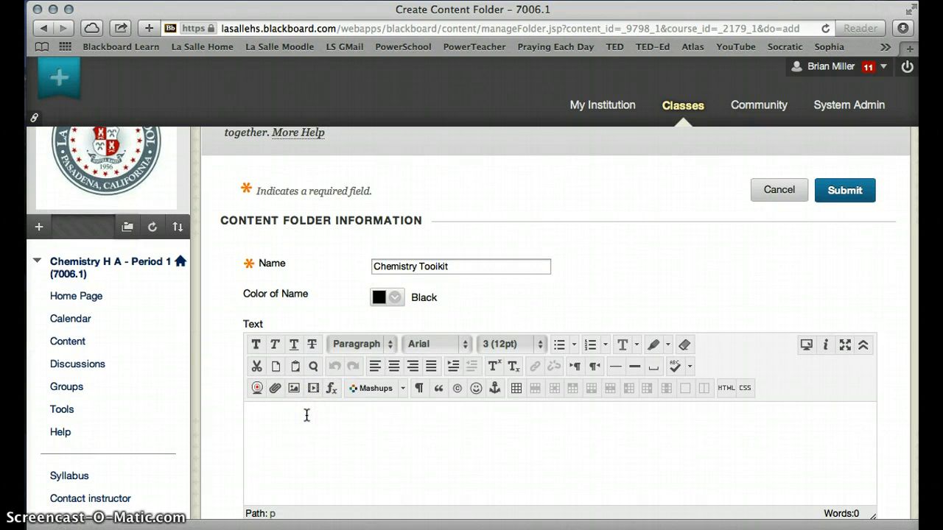
type("Forms")
type(", Fom")
type("rula Sh")
type("eets an")
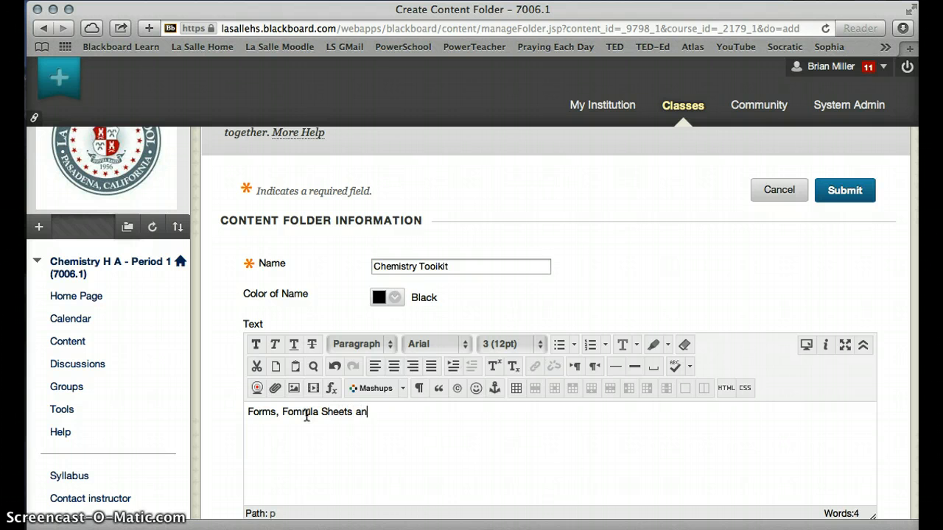
type("d Periodic Table")
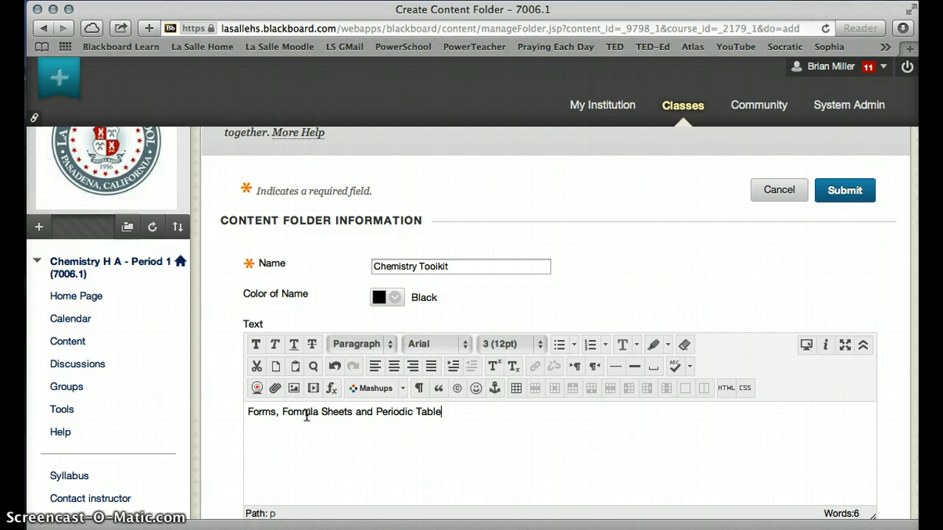
- Turn on tracking of the number of views for the folder and submit it
scroll(307, 417, "down", 5)
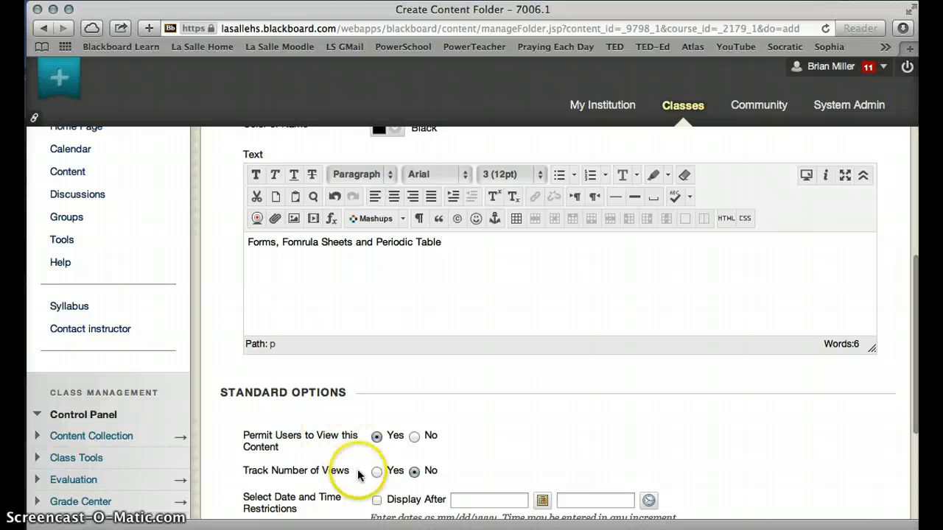
scroll(373, 447, "down", 2)
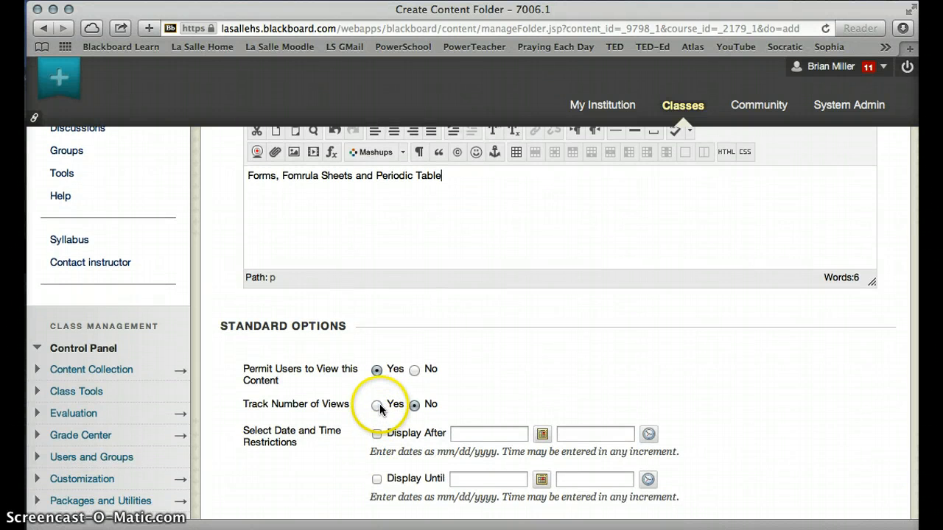
left_click(377, 404)
scroll(558, 377, "down", 3)
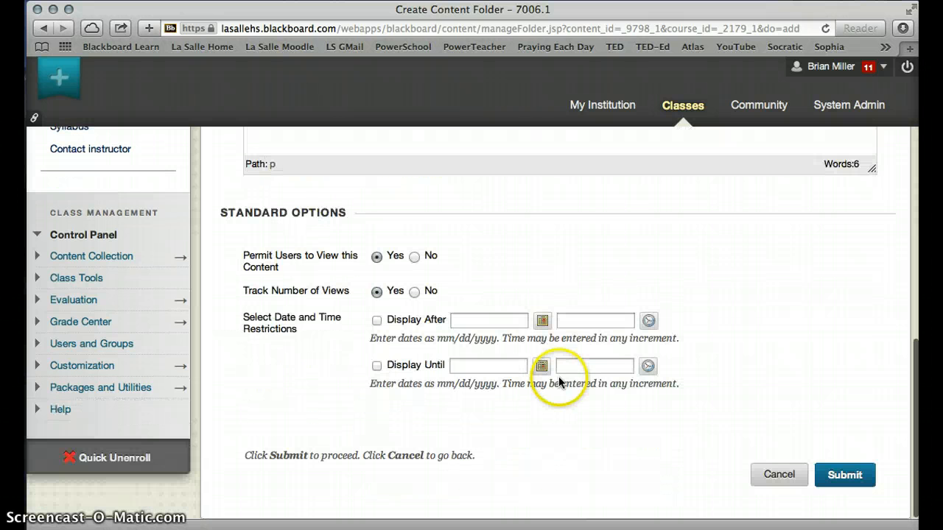
left_click(843, 475)
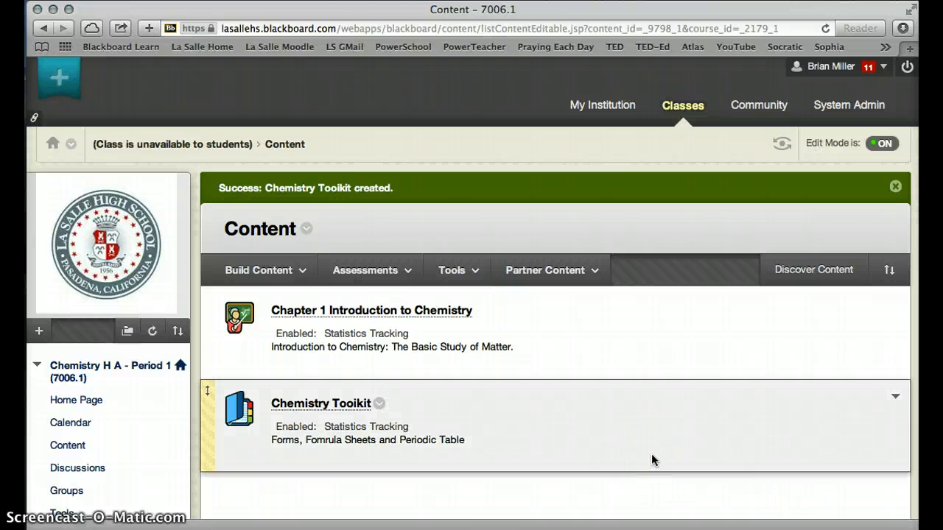
- Edit the new content folder, rename it "Chemistry Tool Kit" and submit the change
left_click(380, 405)
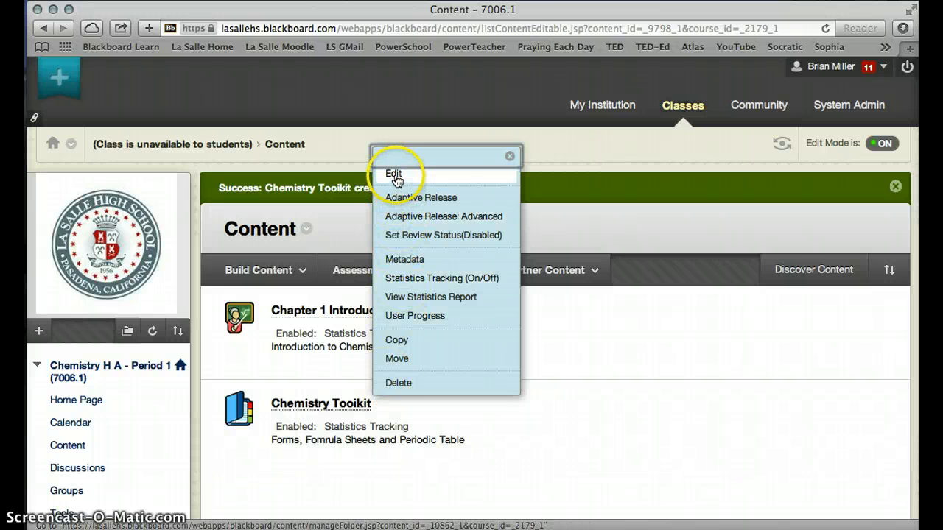
left_click(395, 177)
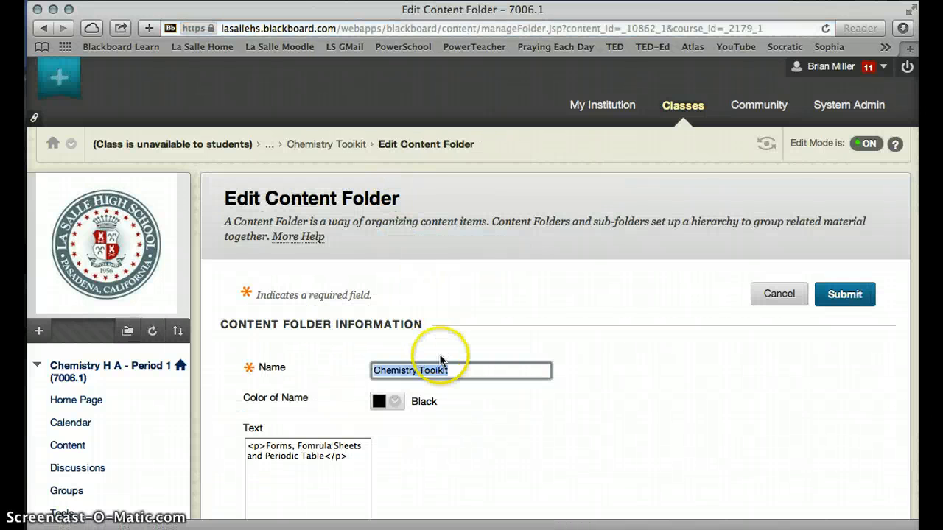
left_click(454, 371)
key("BackSpace")
key("BackSpace")
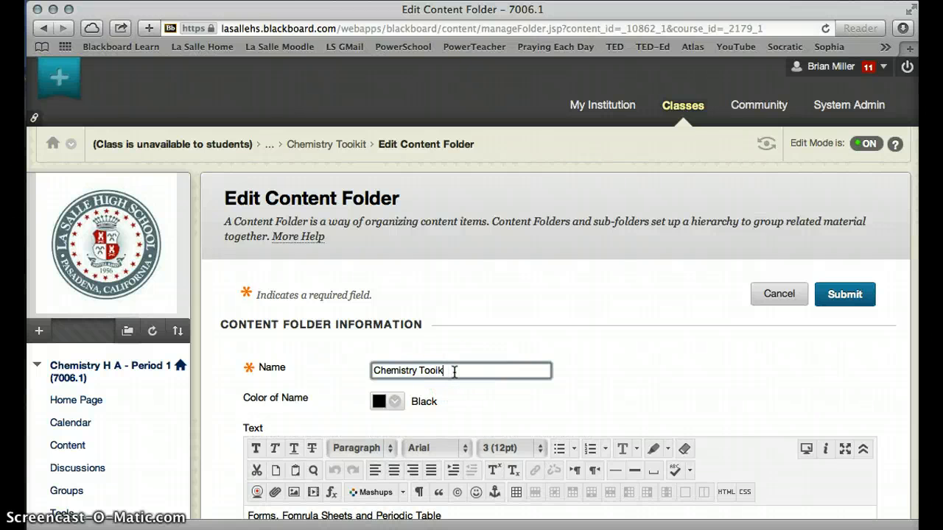
type("lk")
type(" Kit")
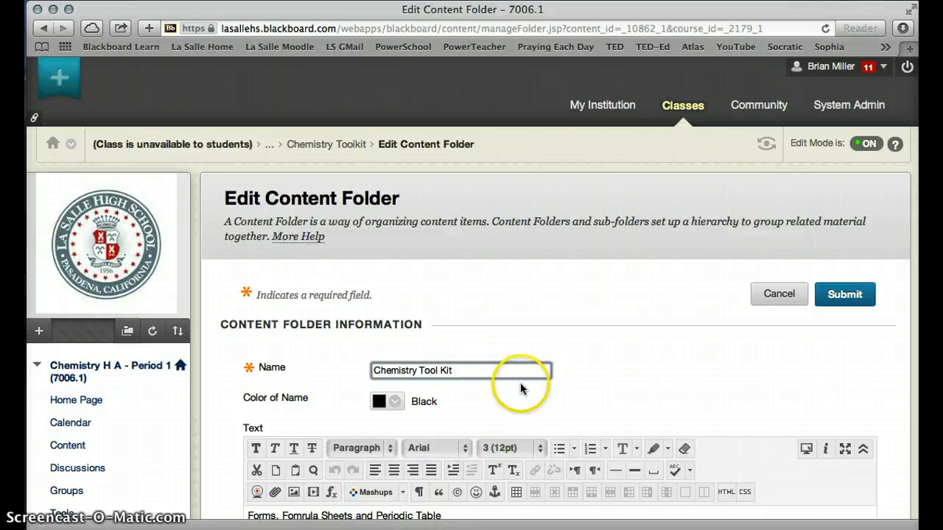
scroll(521, 390, "down", 4)
left_click(858, 169)
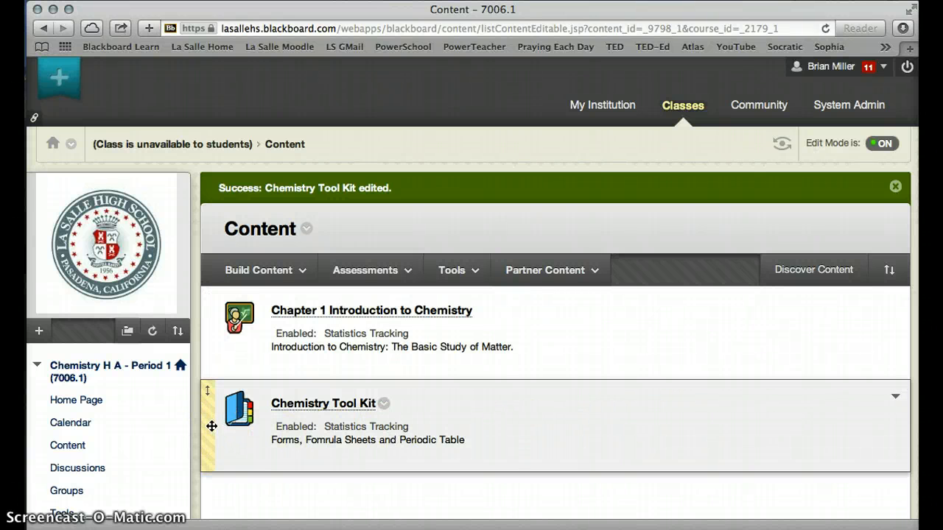
- Move the Chemistry Tool Kit folder above Chapter 1 Introduction to Chemistry and open the folder
left_click_drag(212, 426, 212, 322)
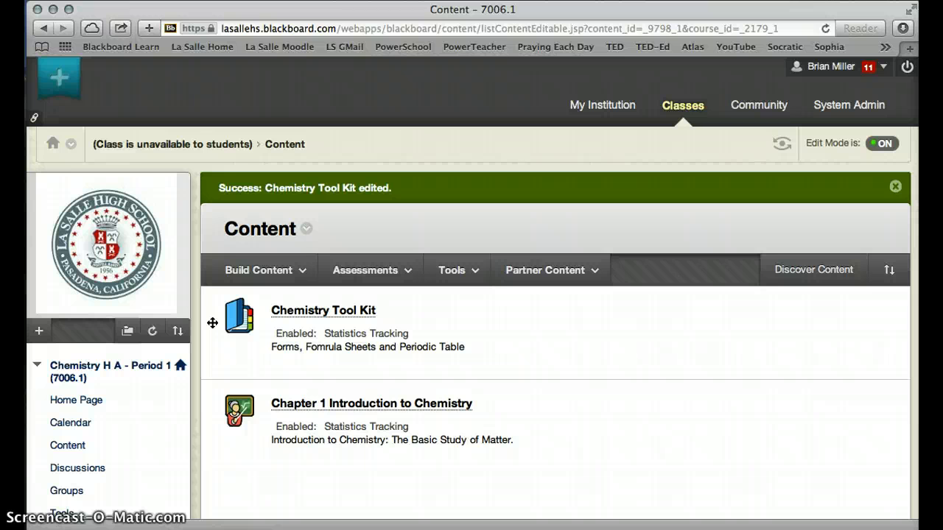
left_click(324, 311)
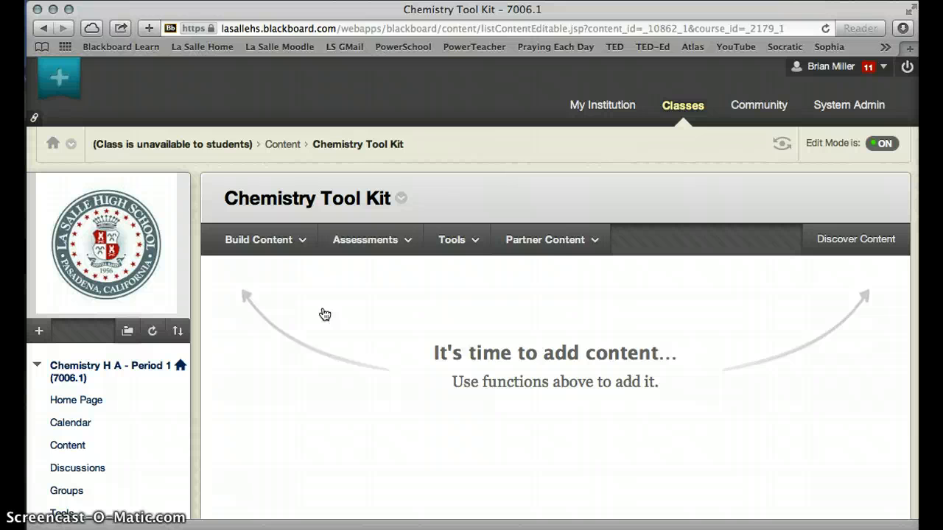
- Start a new file item in the Chemistry Tool Kit folder and name it "Periodic Table"
left_click(302, 239)
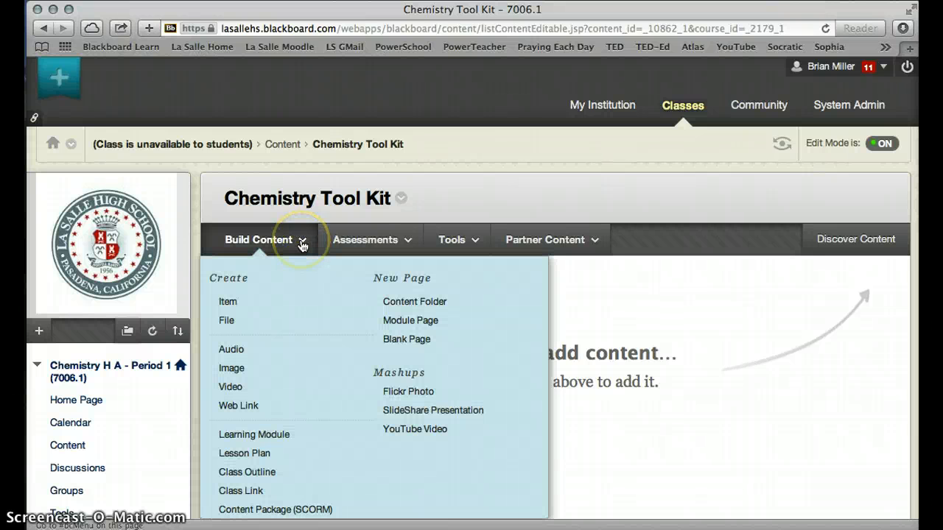
left_click(249, 325)
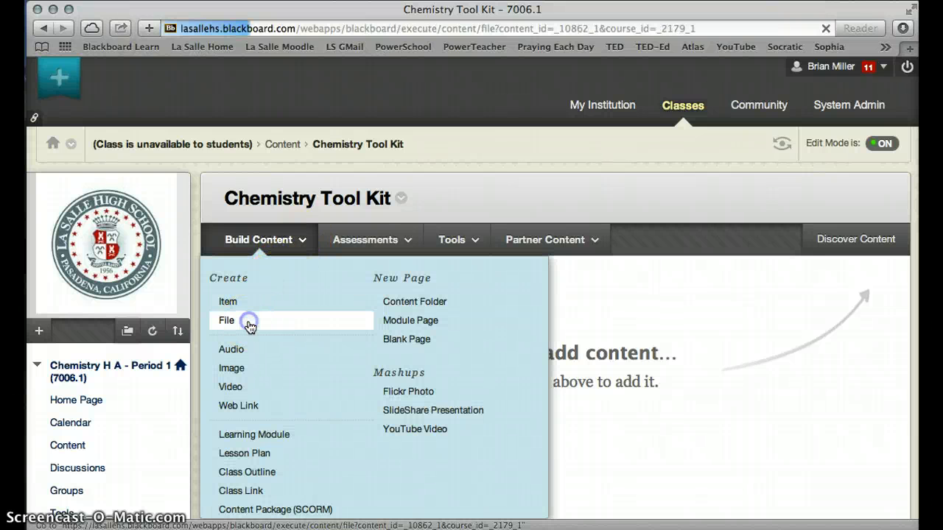
left_click(399, 446)
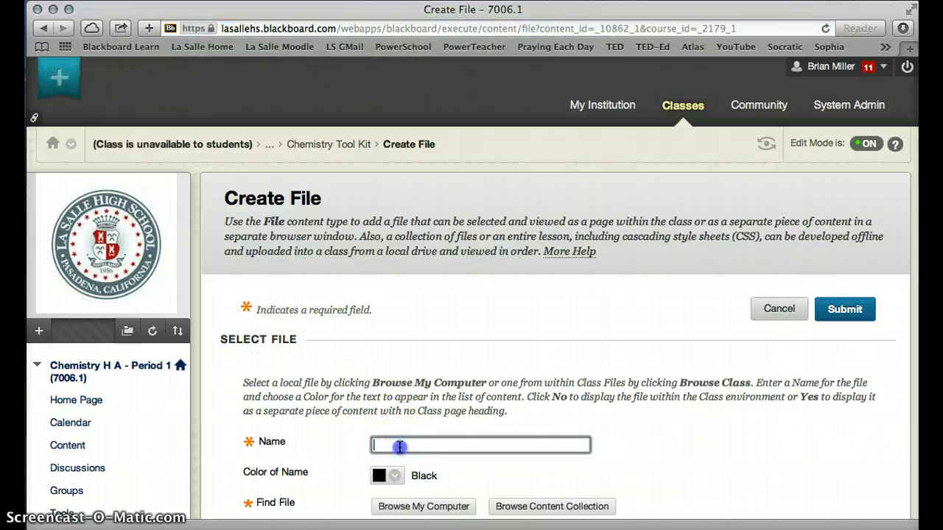
type("Periodic Table")
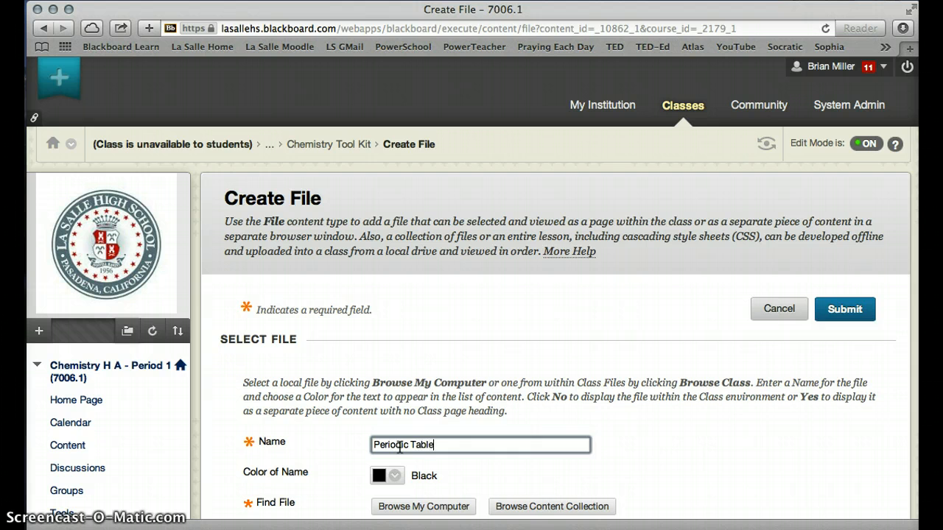
- Set the color of the file item's name to Blue-Blue-Violet
scroll(399, 447, "down", 3)
left_click(396, 375)
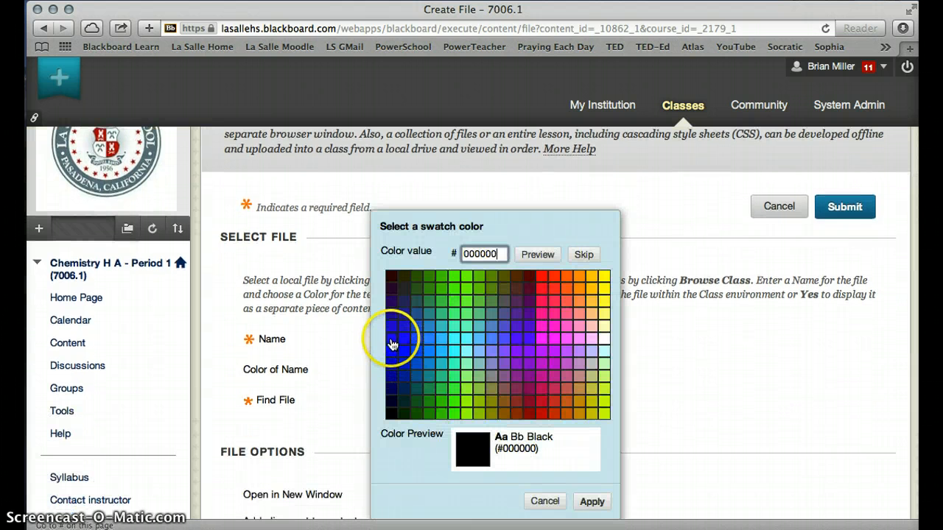
left_click(392, 344)
left_click(594, 503)
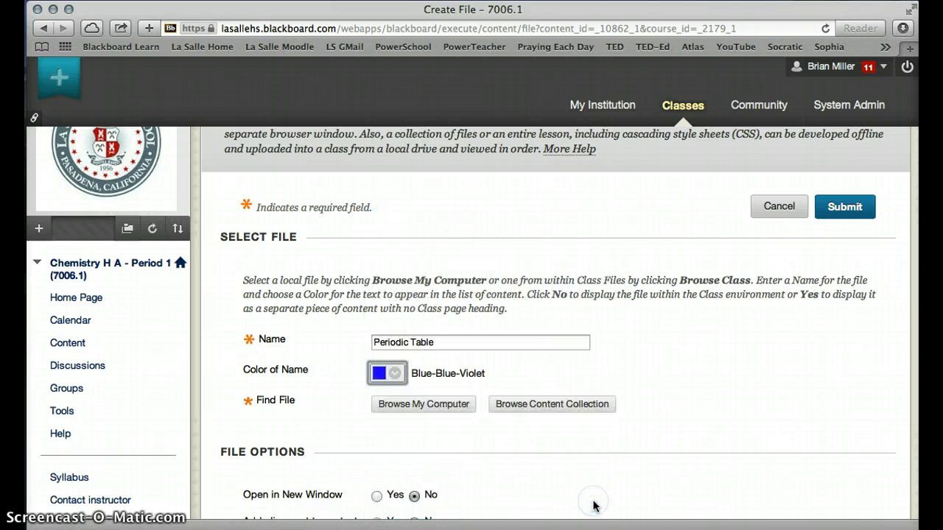
- Attach "2014 Periodic Table Bb Web Version.htm" from the computer's Bb Stuff folder to the file item
scroll(593, 506, "down", 3)
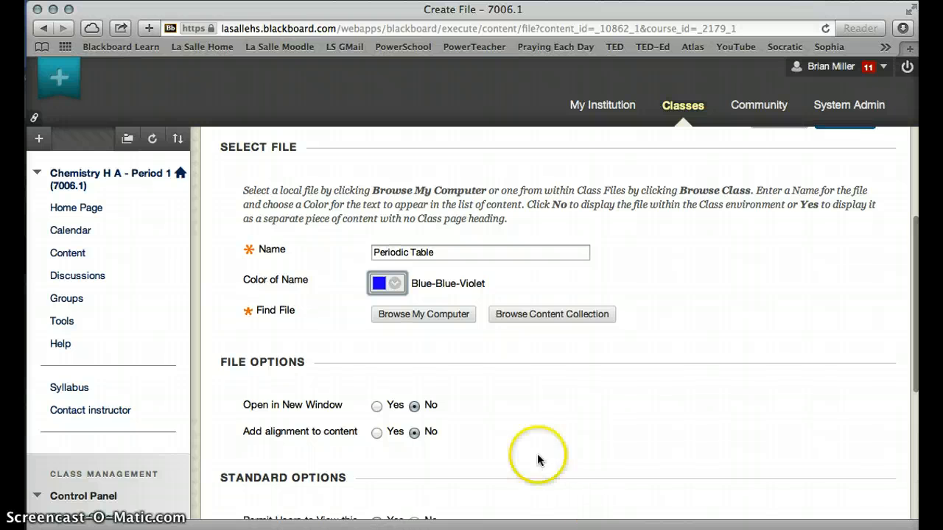
left_click(455, 316)
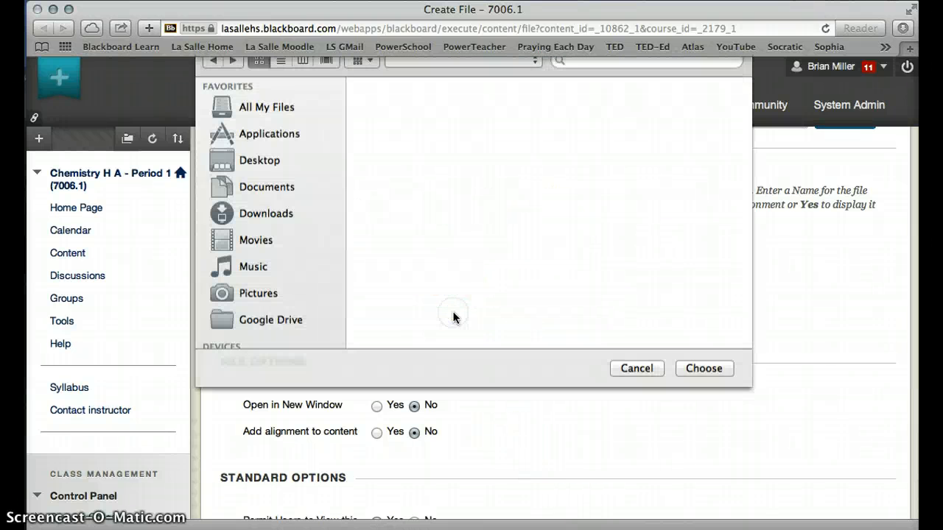
left_click(469, 237)
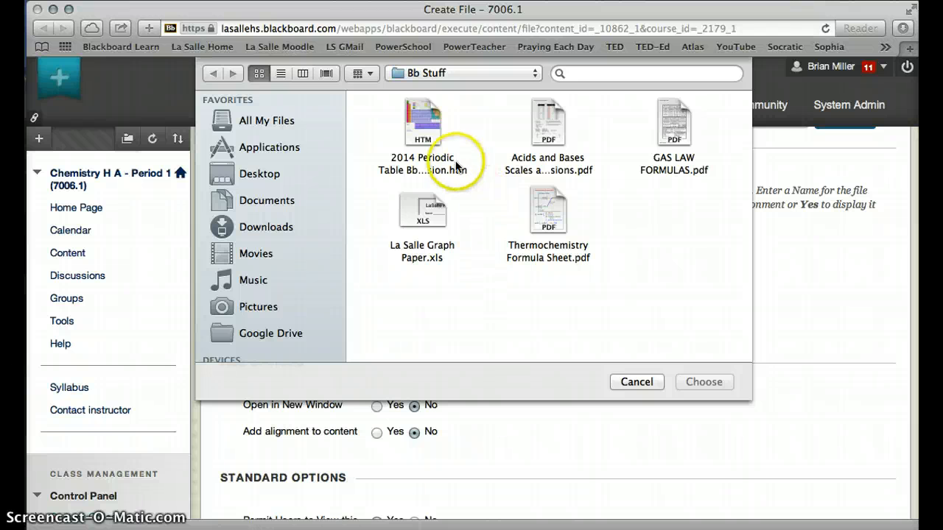
double_click(432, 134)
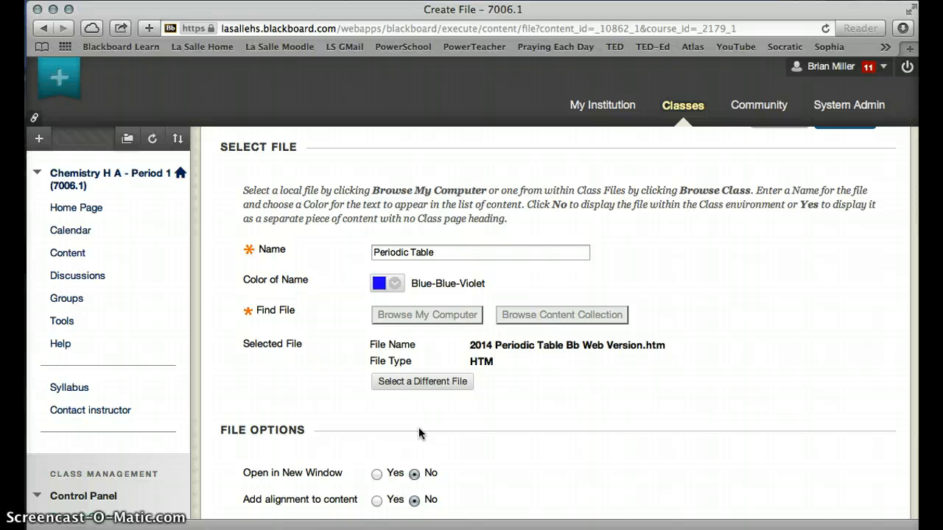
- Set the Periodic Table file to open in a new window with view tracking on, and submit it
left_click(377, 475)
scroll(443, 457, "down", 3)
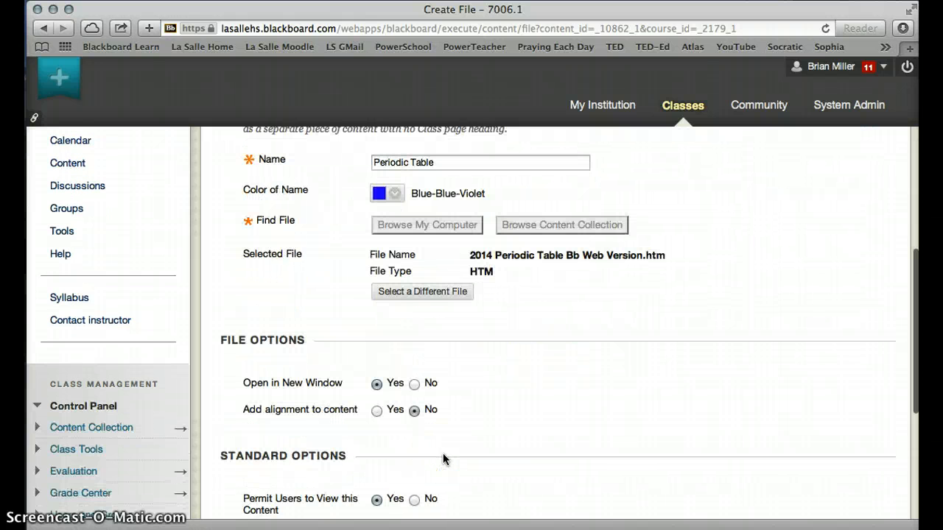
scroll(443, 459, "down", 1)
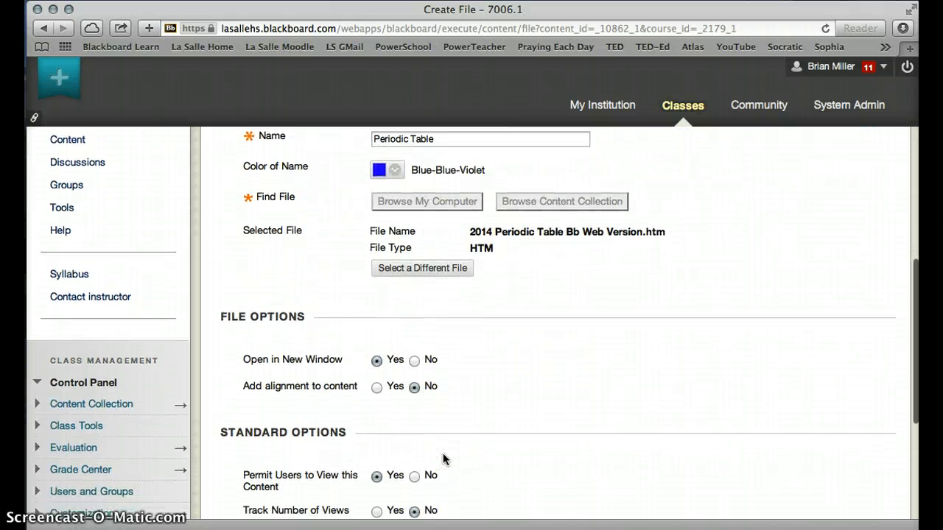
scroll(444, 459, "down", 3)
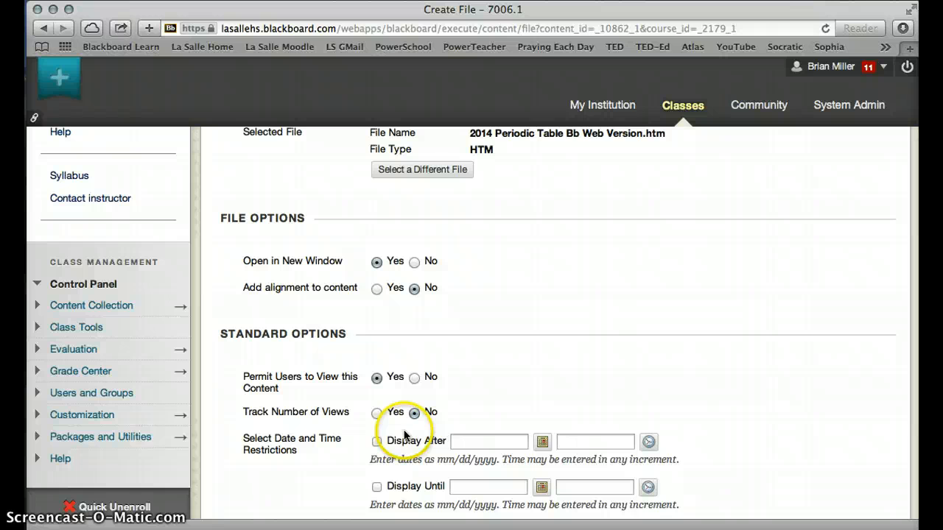
left_click(376, 413)
scroll(611, 384, "down", 2)
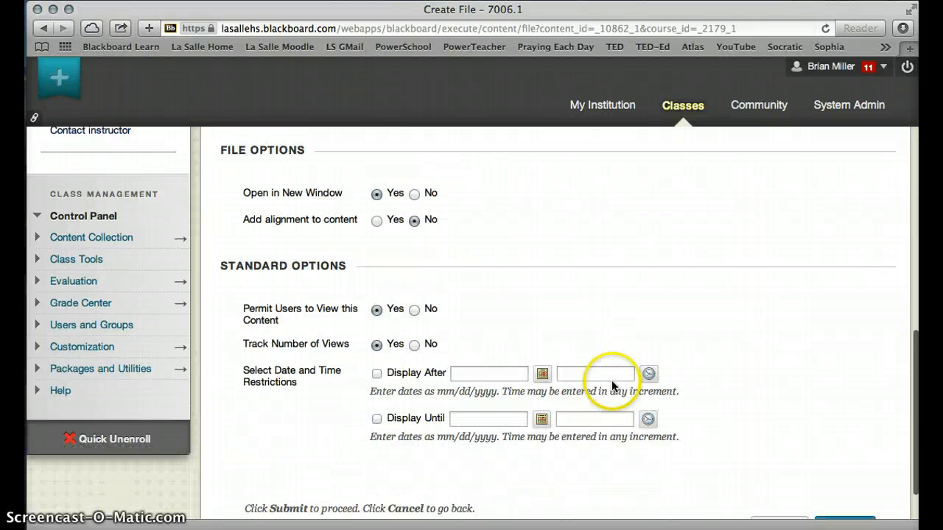
scroll(612, 383, "down", 2)
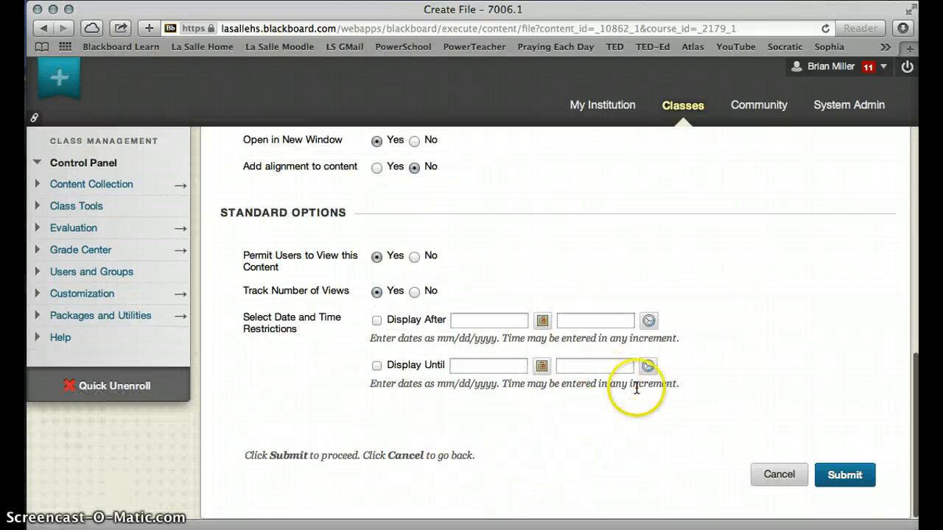
left_click(847, 476)
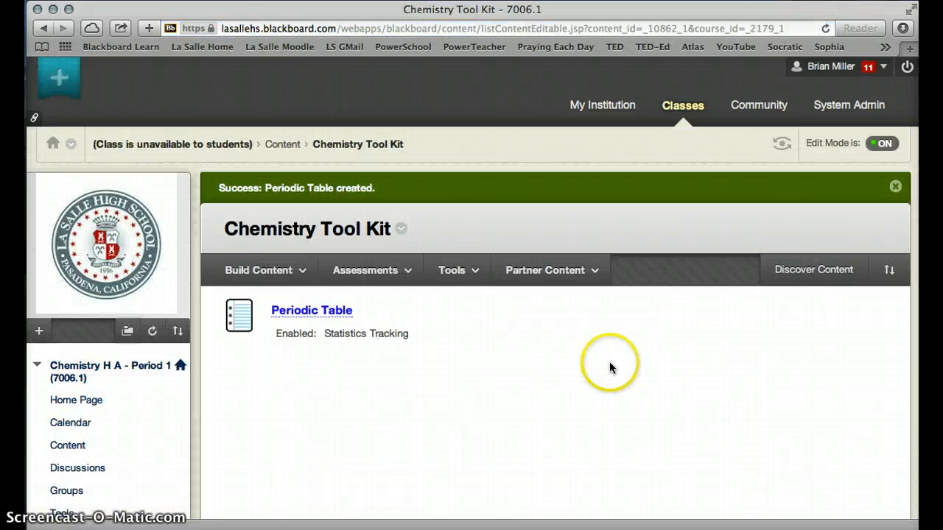
- Start another new file item in the Chemistry Tool Kit folder and name it "Graph Paper"
left_click(339, 270)
left_click(304, 271)
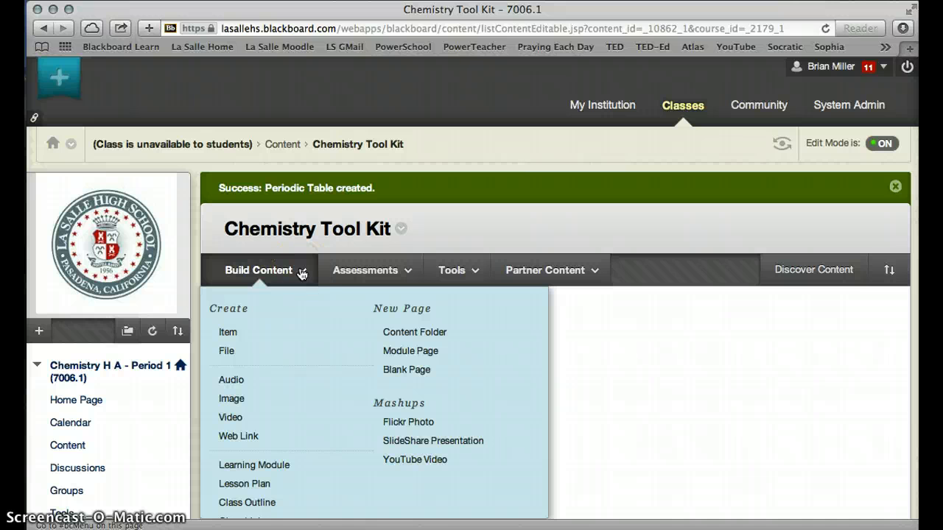
left_click(230, 352)
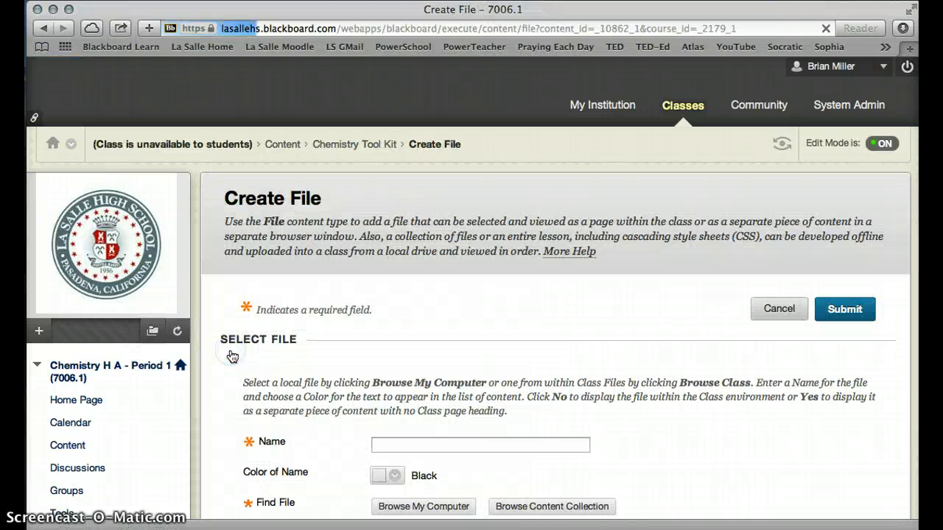
left_click(391, 442)
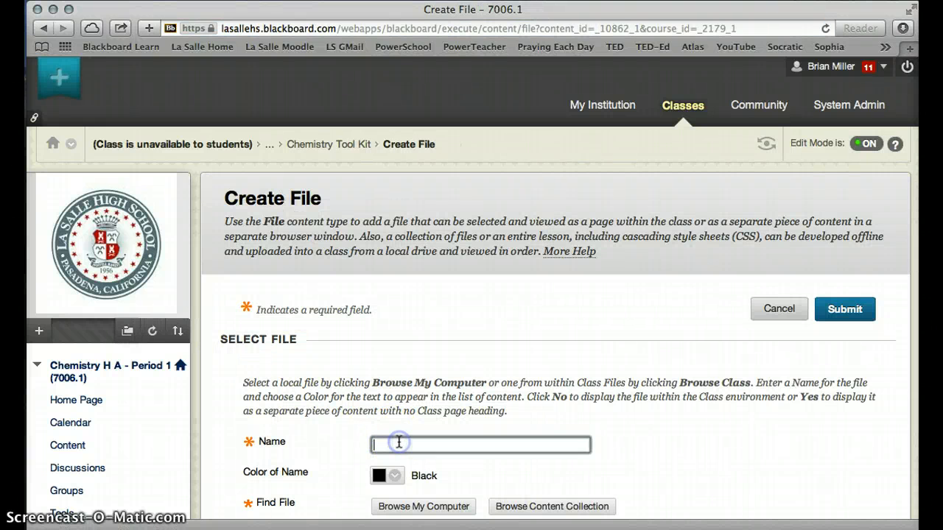
type("Graph Paper")
- Set the Graph Paper item's name color to Blue-Blue-Violet (#3300FF) and attach "La Salle Graph Paper.xls" from the computer's Bb Stuff folder
scroll(398, 443, "down", 3)
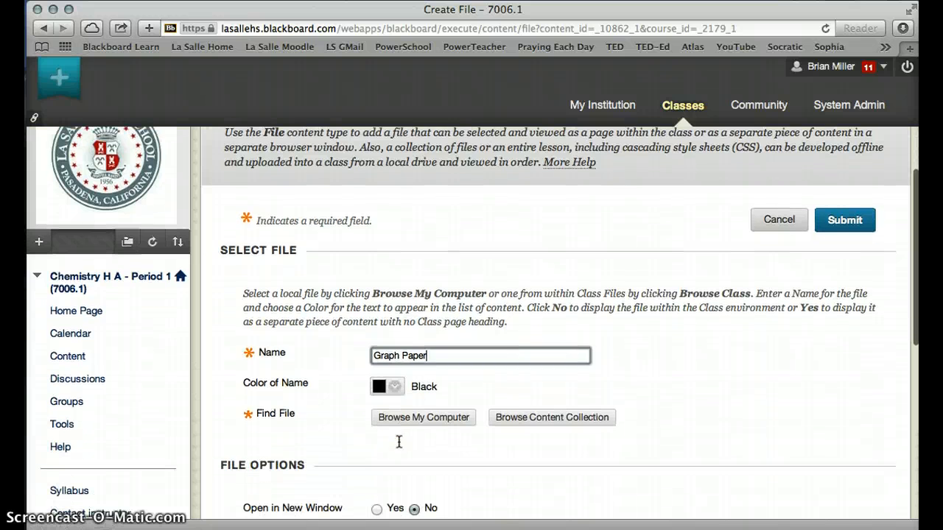
left_click(396, 388)
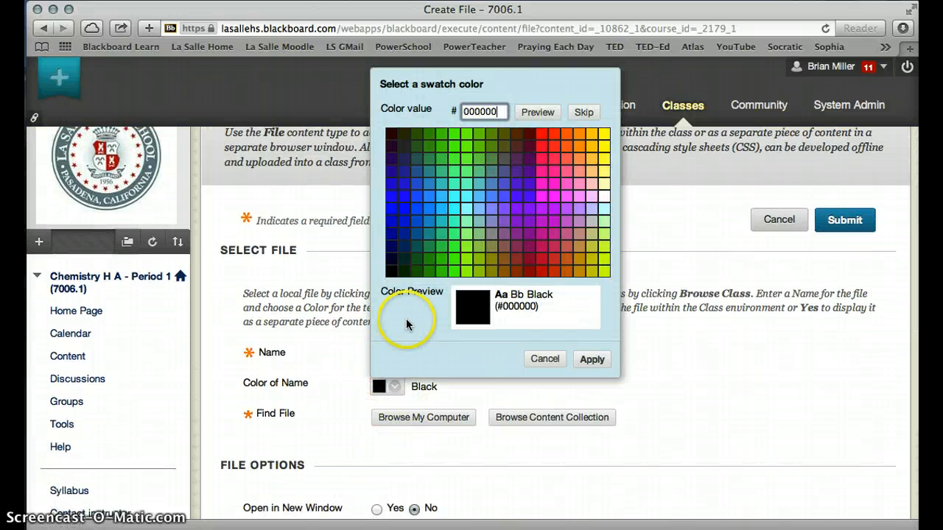
left_click(393, 201)
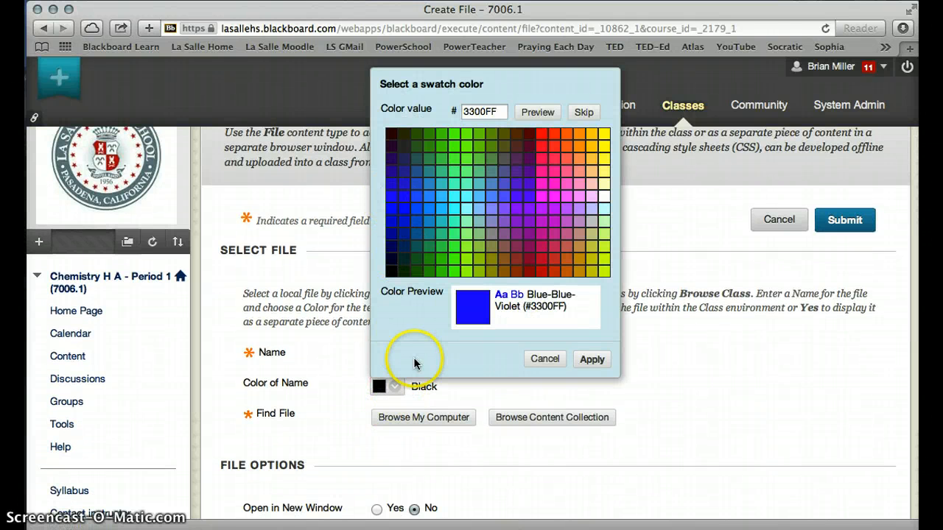
left_click(440, 418)
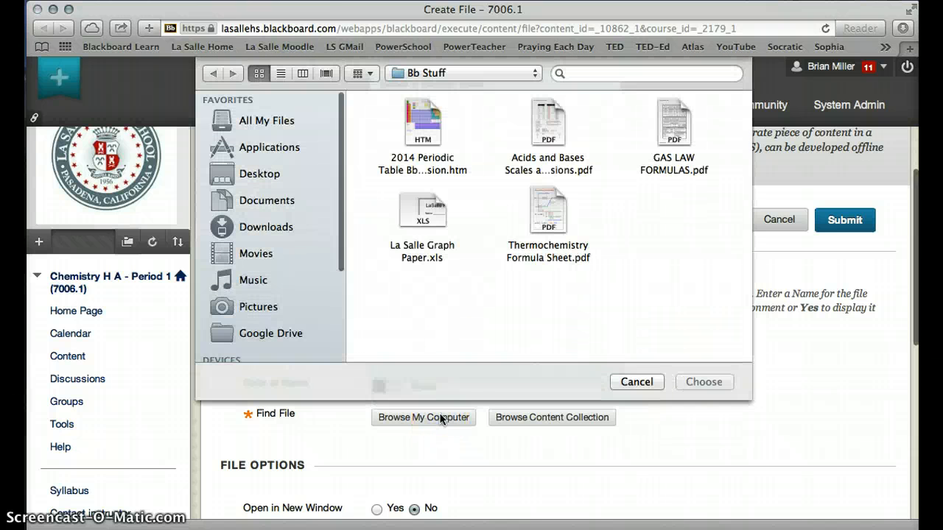
double_click(428, 219)
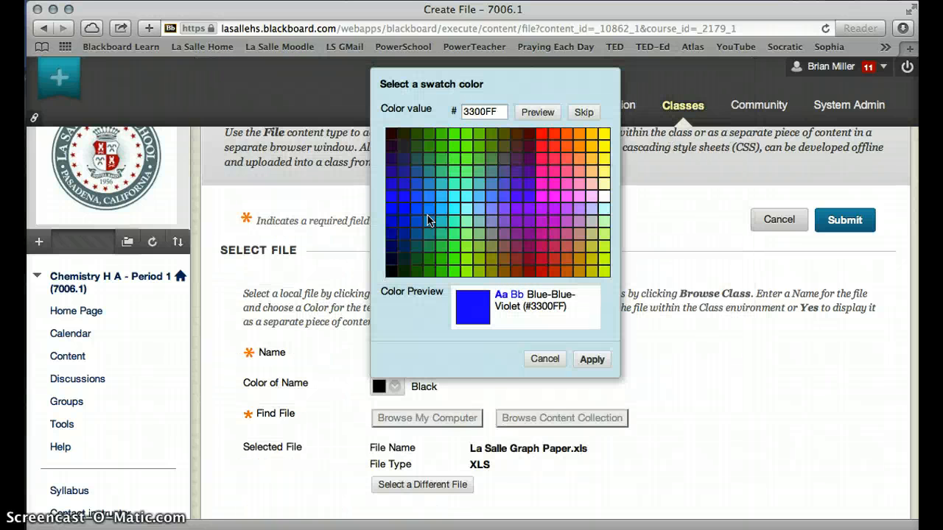
left_click(593, 360)
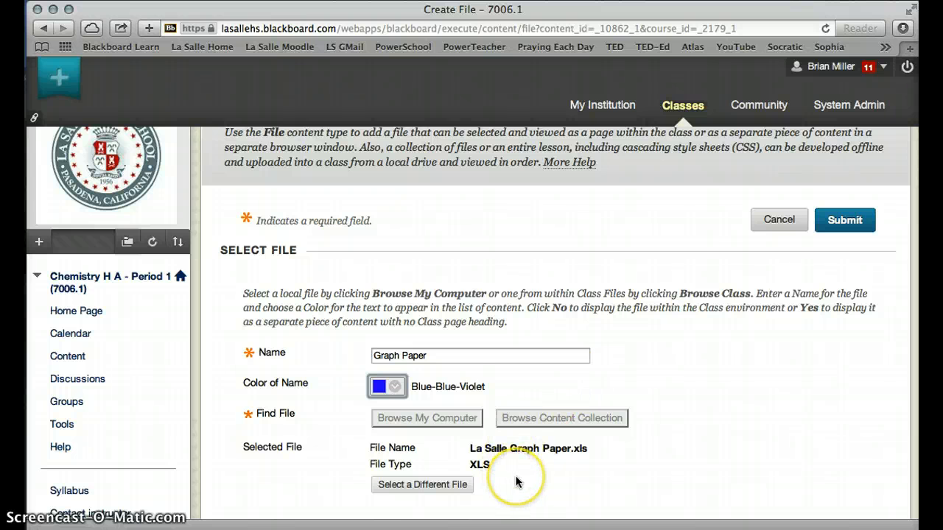
- Set the Graph Paper file to open in a new window with view tracking on, and submit it
scroll(516, 480, "down", 6)
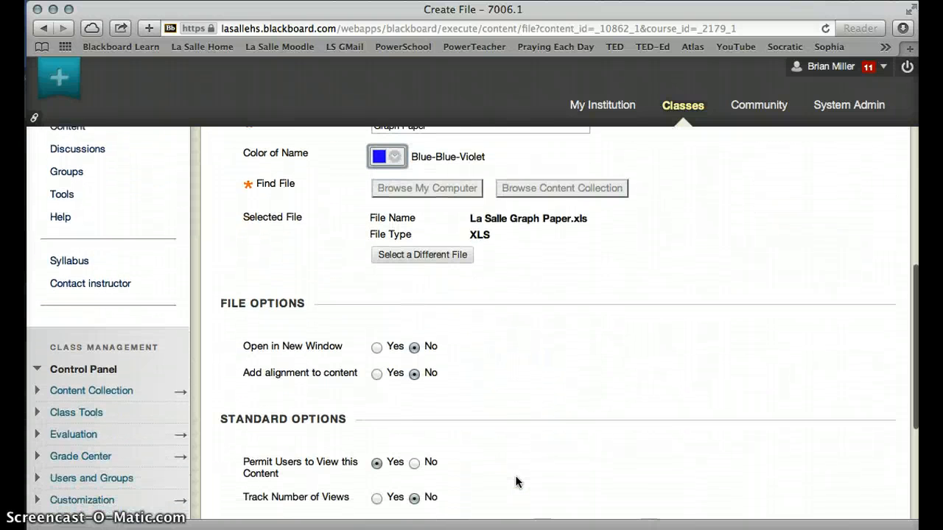
scroll(515, 475, "down", 1)
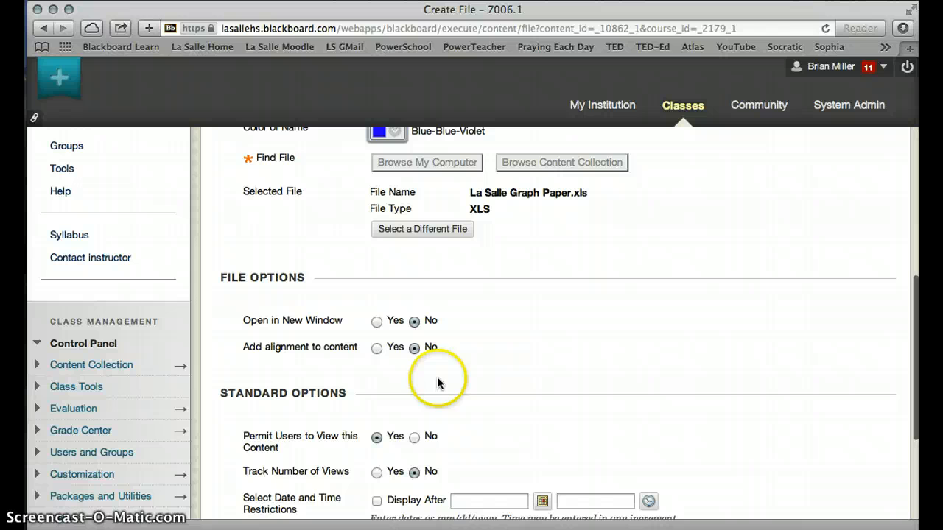
left_click(377, 324)
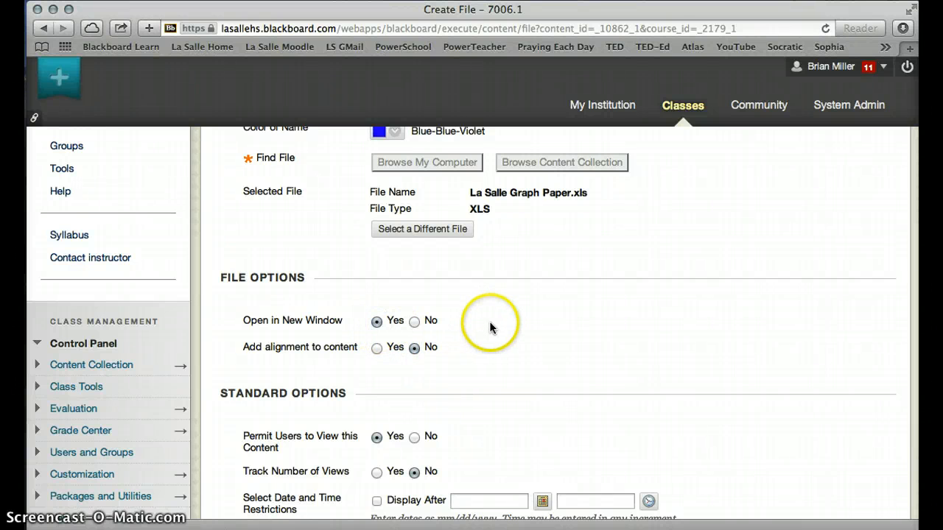
scroll(490, 322, "down", 2)
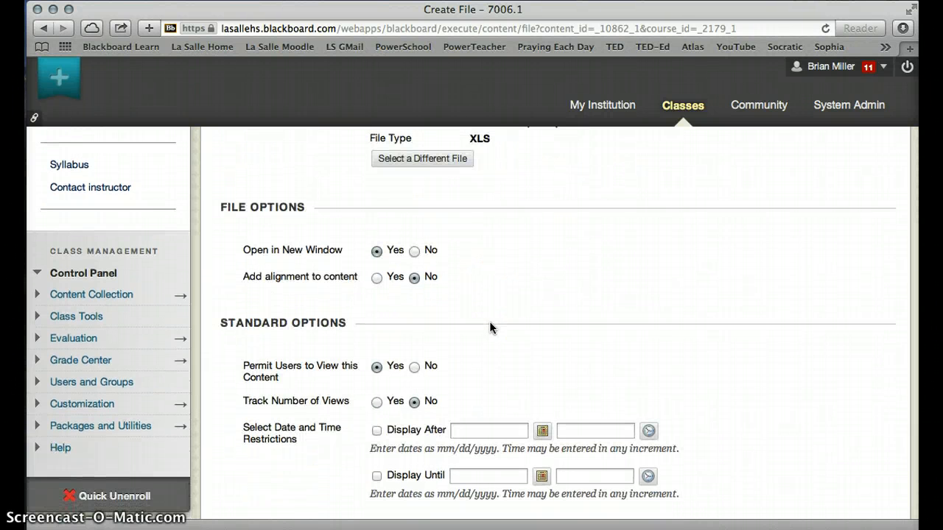
left_click(376, 402)
scroll(538, 359, "down", 3)
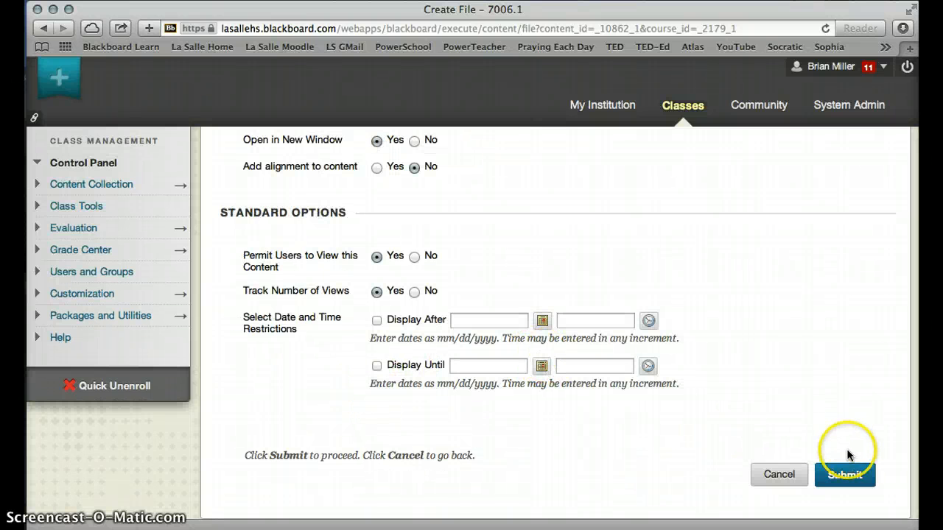
left_click(844, 475)
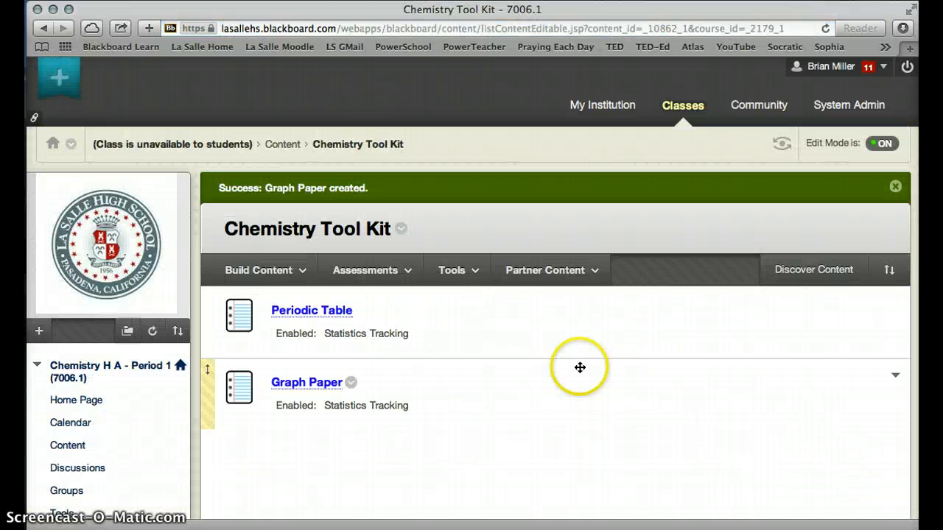
- Start a third file item in the Chemistry Tool Kit folder and name it "Acids and Bases Scales and Conversions"
left_click(300, 274)
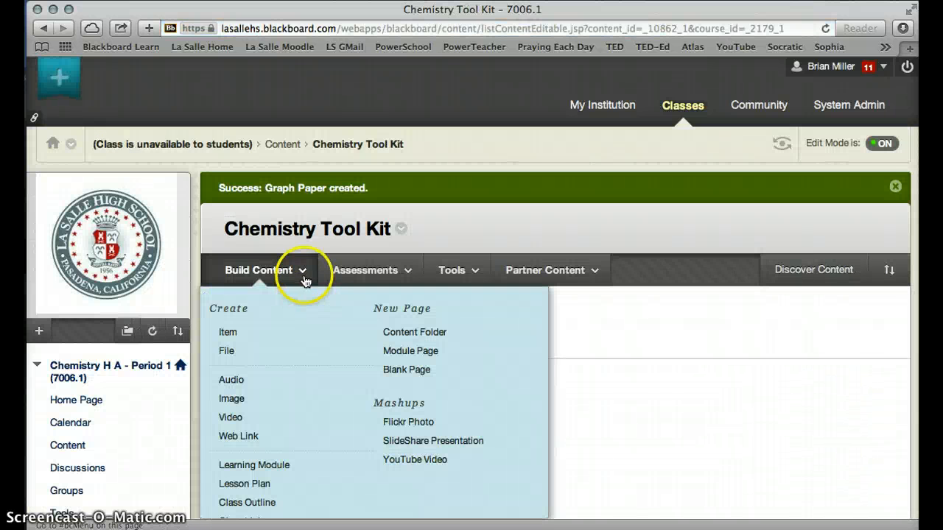
left_click(253, 353)
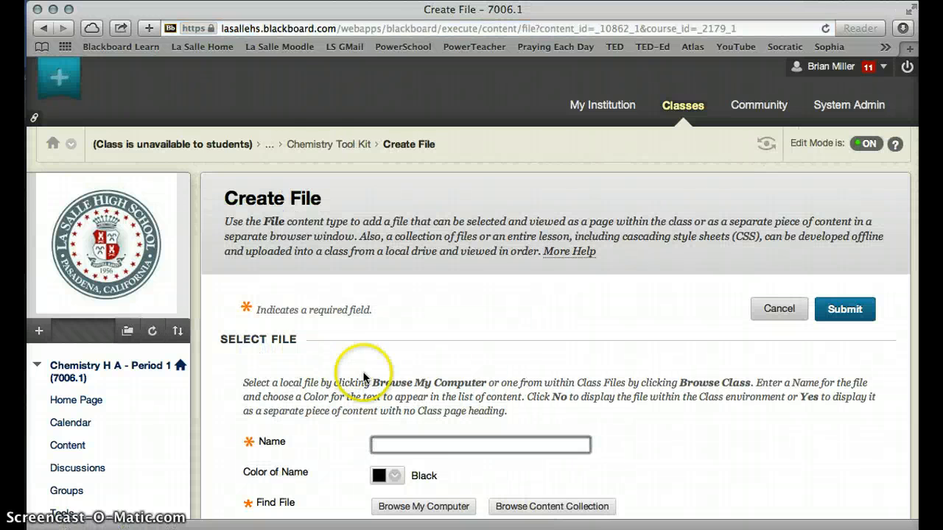
left_click(395, 441)
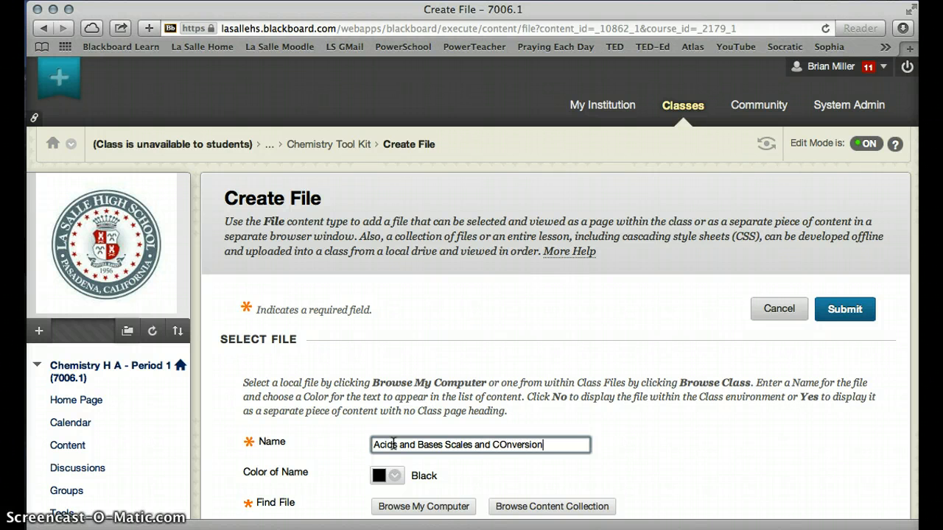
type("s")
key("BackSpace")
type("o")
- Set the item's name color to Blue-Blue-Violet (#3300FF) and attach "Acids and Bases Scales and Conversions.pdf" from the computer's Bb Stuff folder
scroll(394, 444, "down", 5)
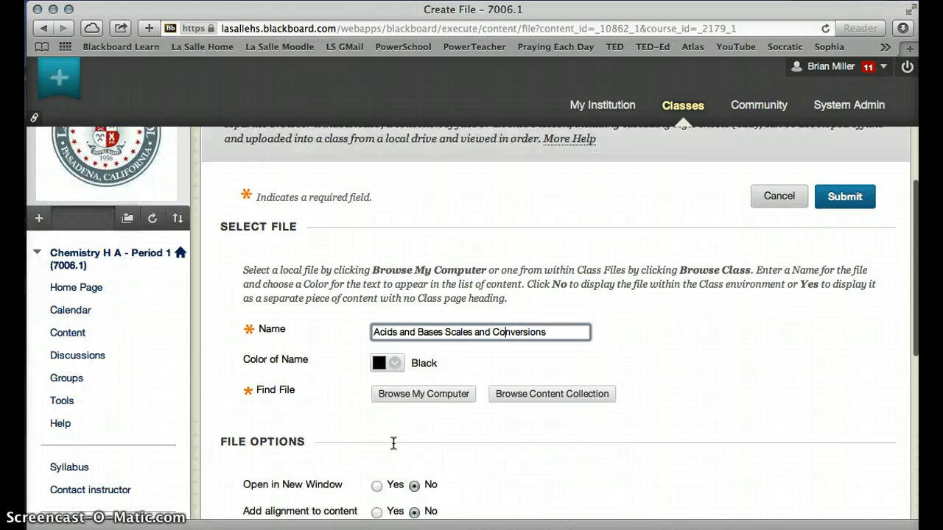
left_click(398, 327)
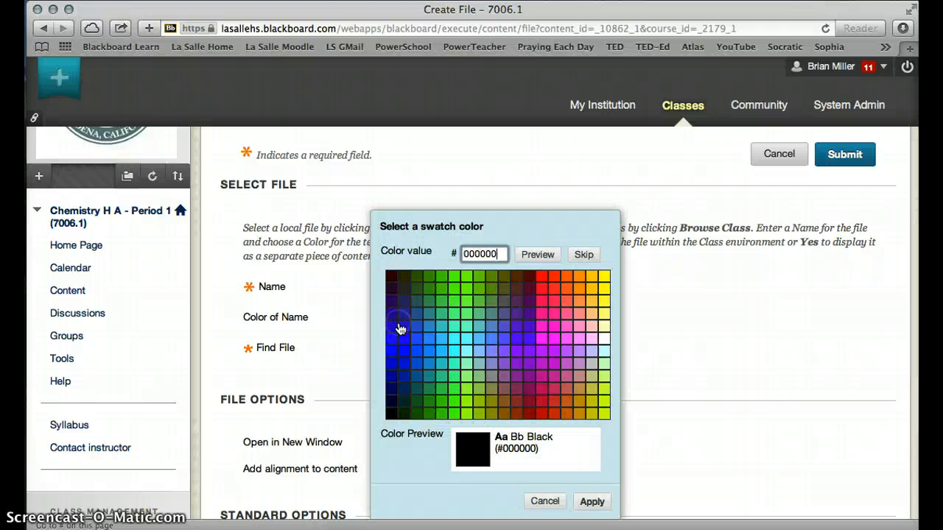
left_click(392, 338)
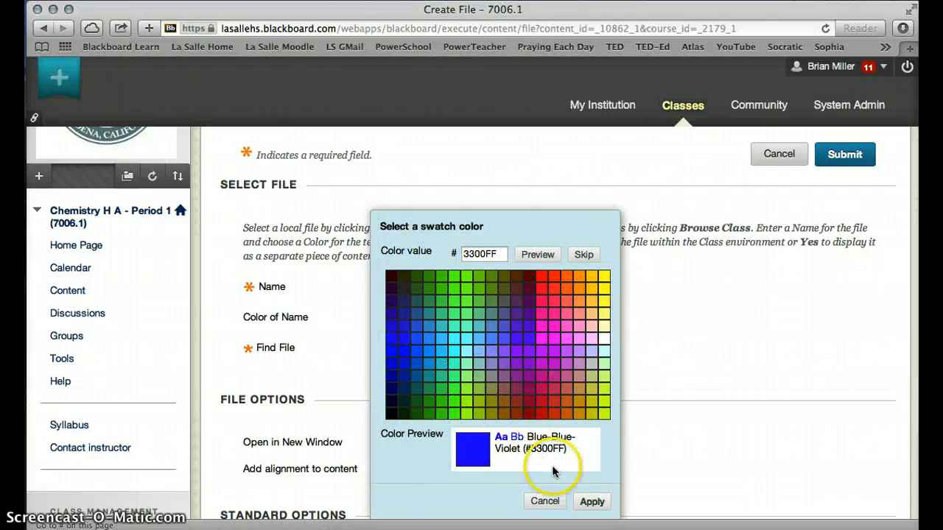
left_click(591, 501)
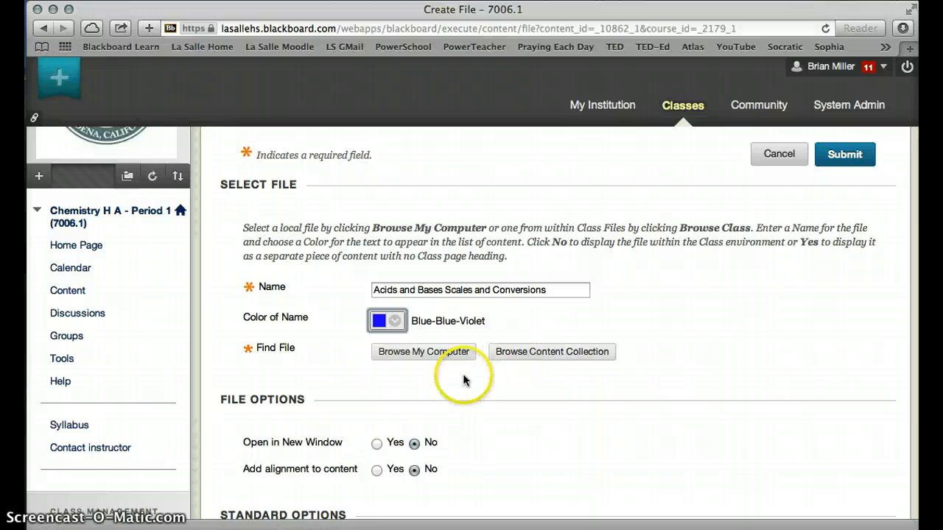
left_click(450, 353)
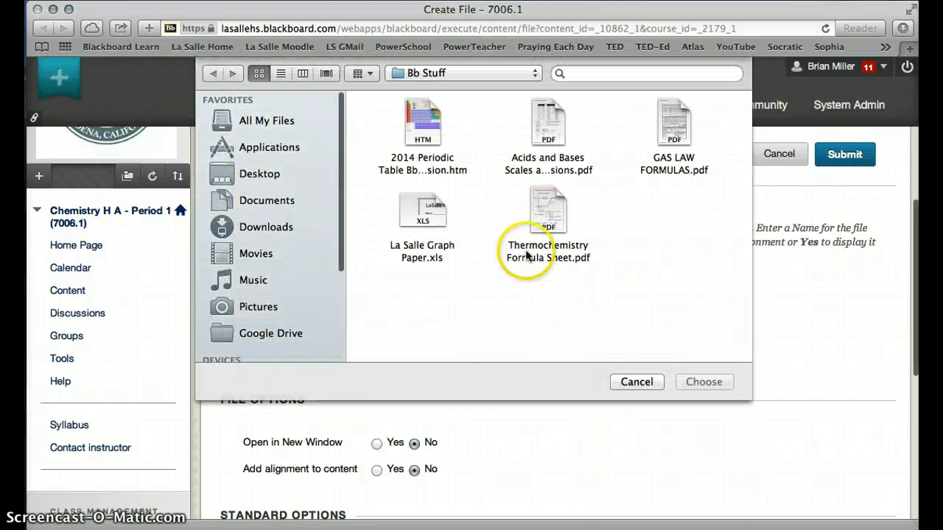
left_click(555, 140)
double_click(555, 140)
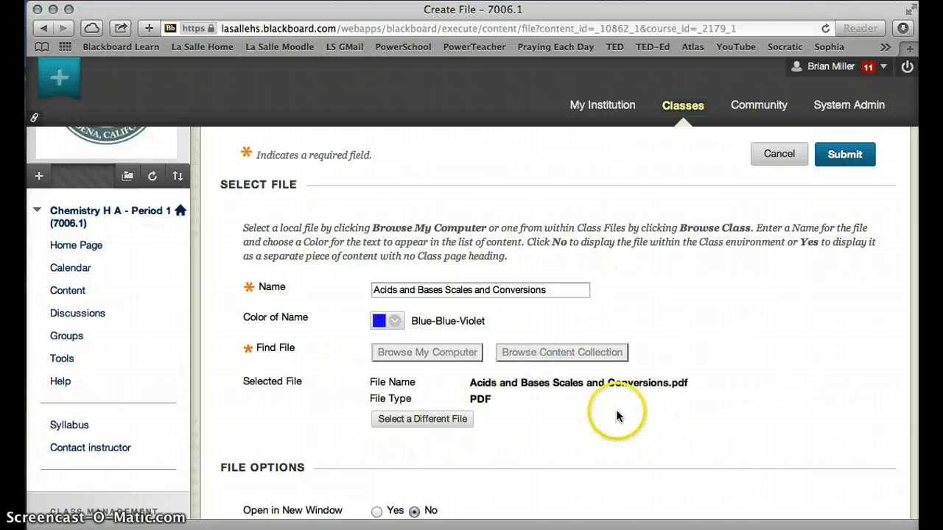
- Set the Acids and Bases file to open in a new window with view tracking on, and submit it
scroll(616, 413, "down", 3)
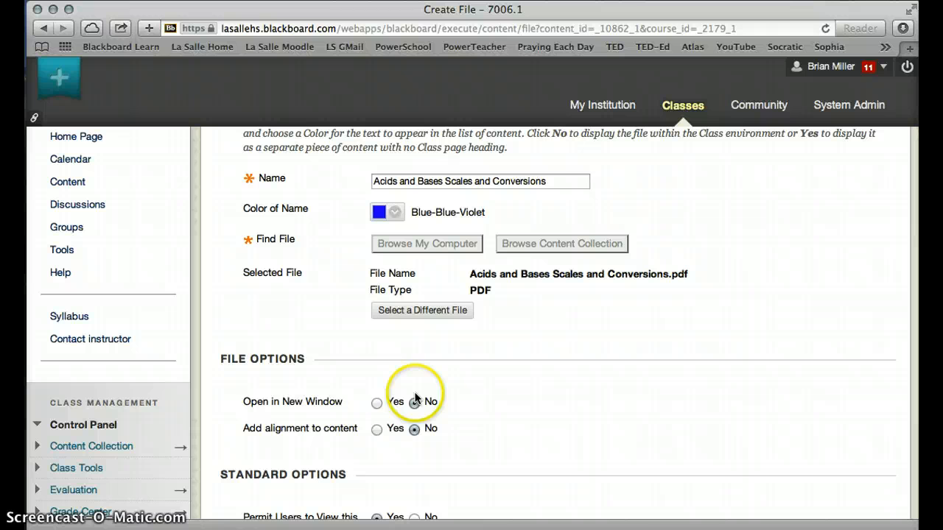
left_click(378, 403)
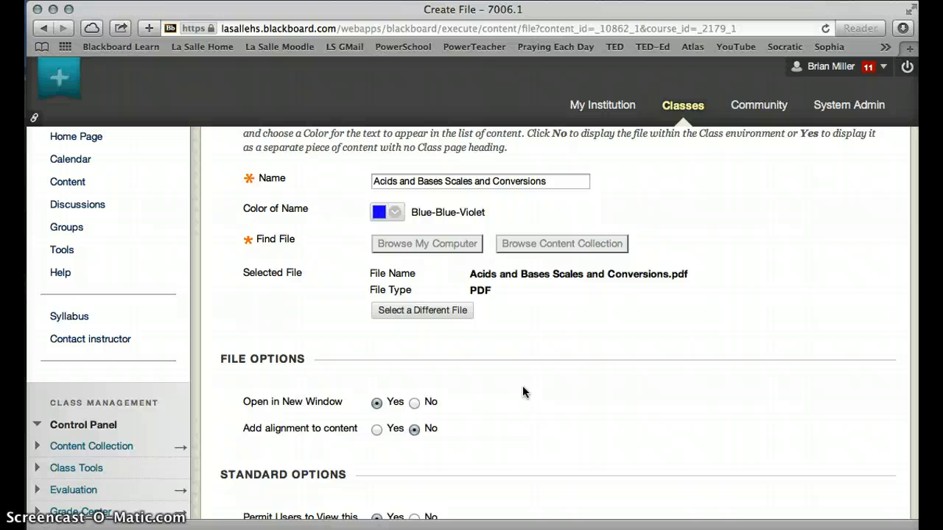
scroll(523, 386, "down", 4)
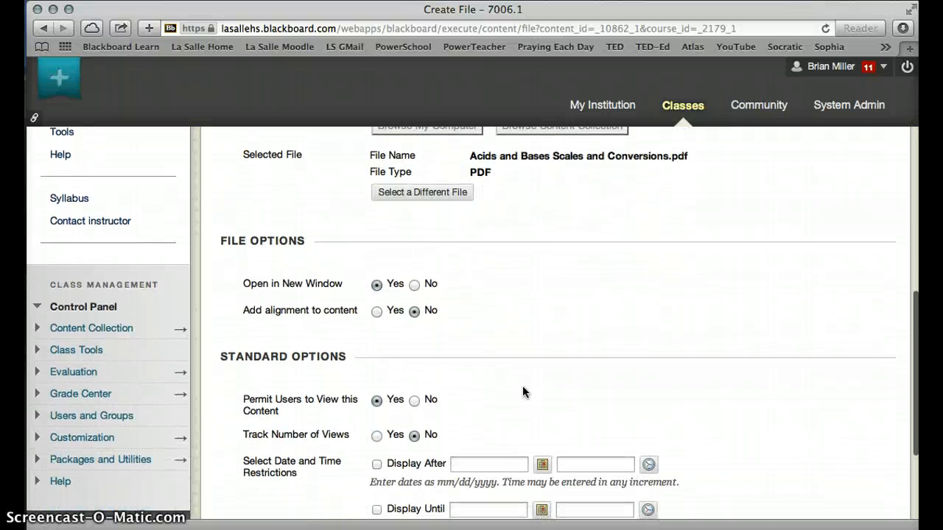
left_click(377, 435)
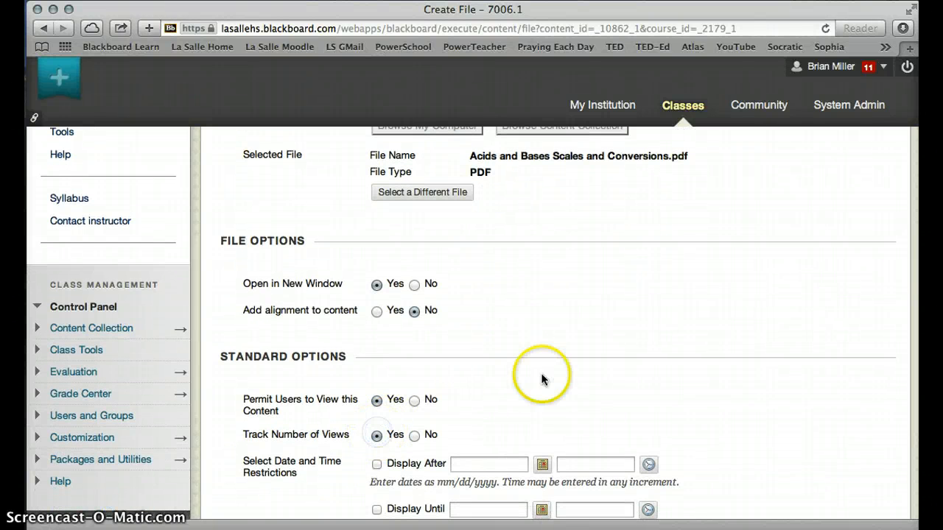
scroll(568, 378, "down", 5)
left_click(857, 476)
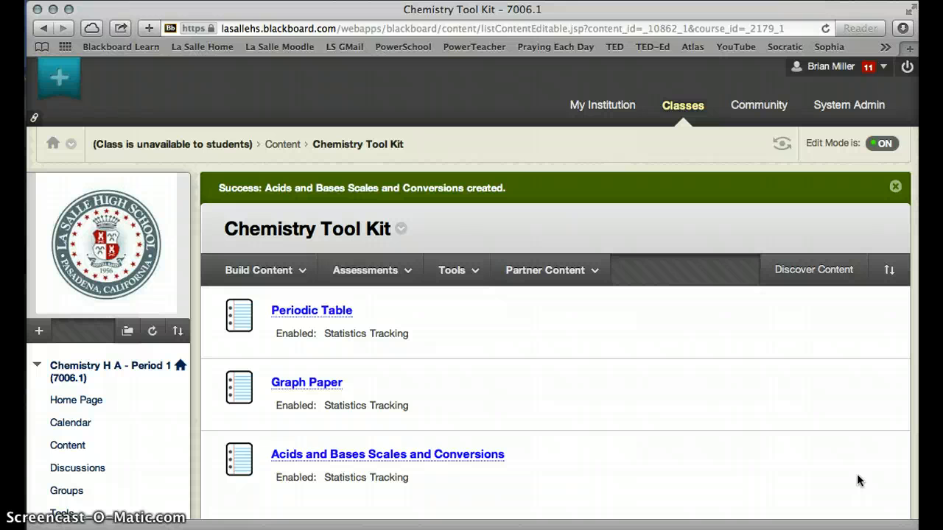
left_click(858, 475)
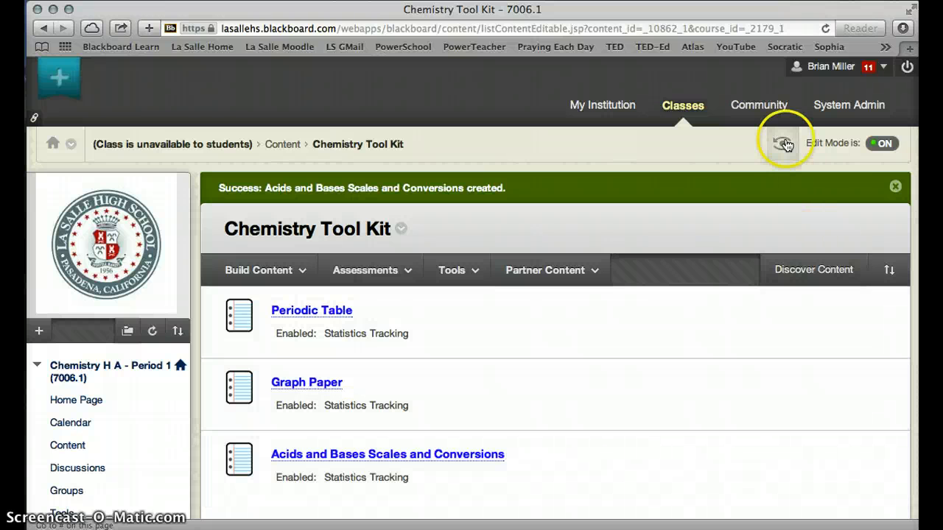
- Preview the class as a student and open the Periodic Table file from the Chemistry Tool Kit content folder
left_click(783, 144)
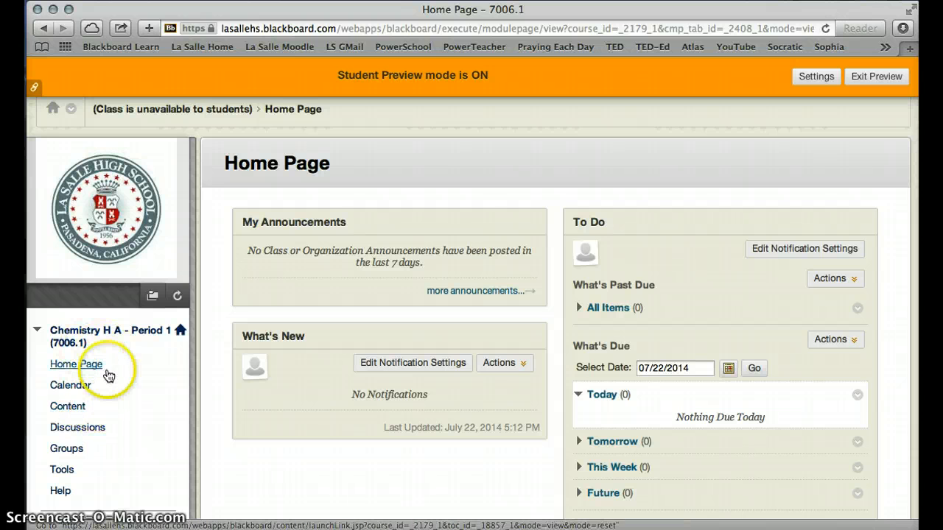
left_click(98, 414)
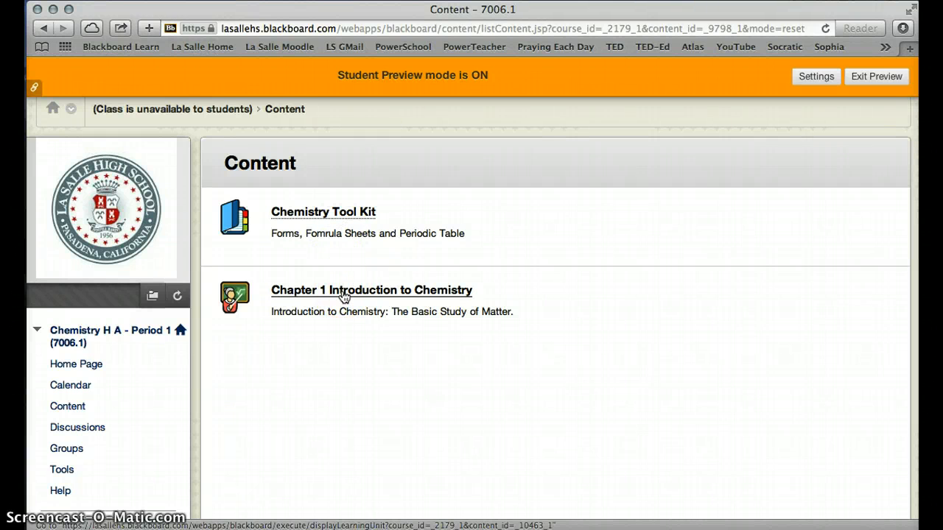
left_click(347, 215)
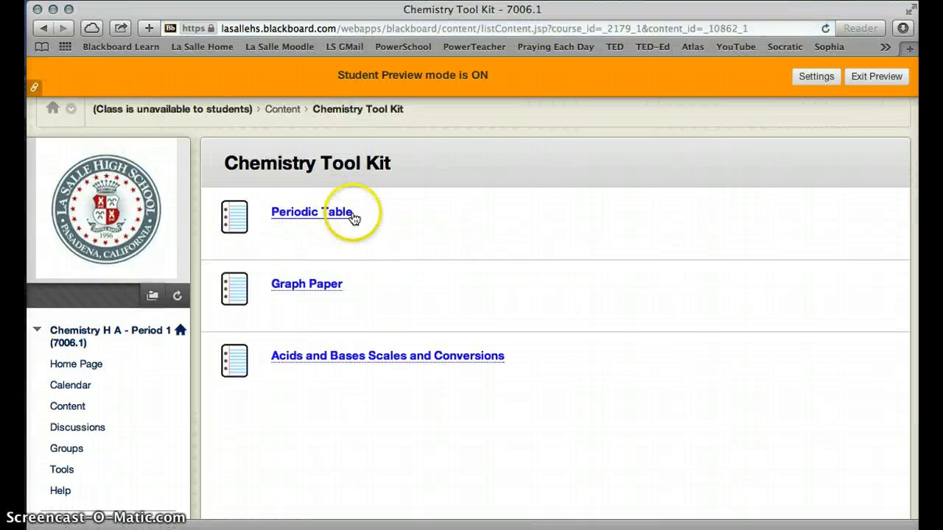
left_click(341, 217)
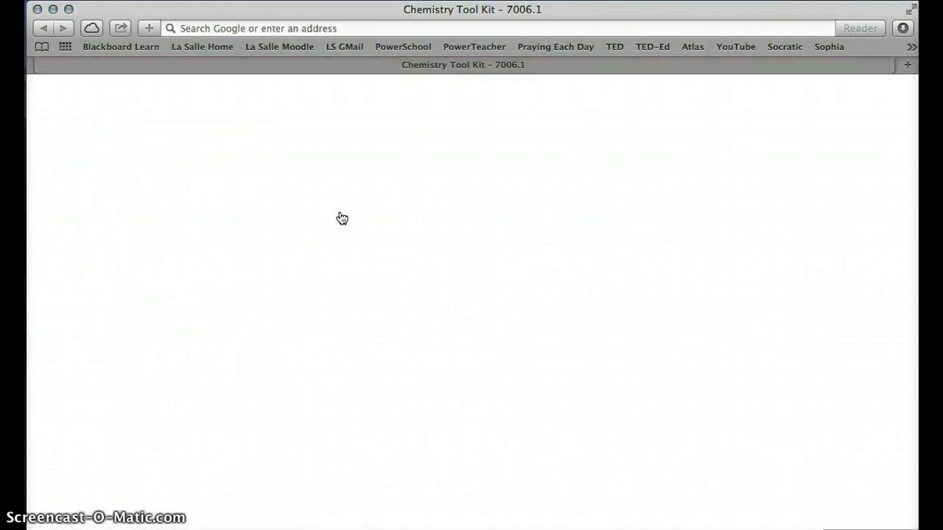